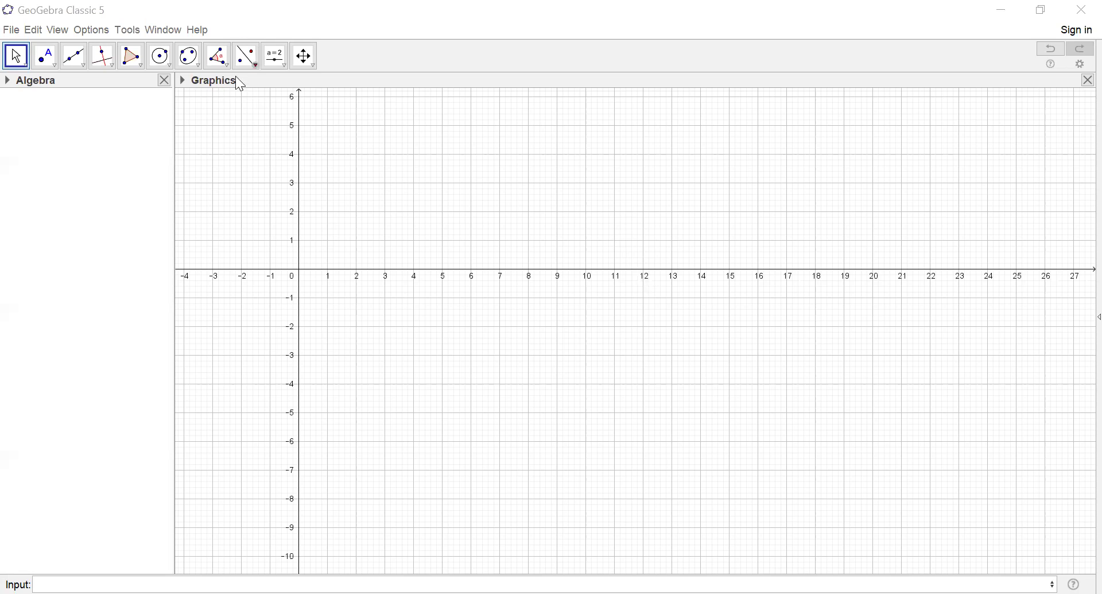
# Step: Add the title text 'How to use a button in GeoGebra?' near the top of the canvas
pyautogui.click(278, 58)
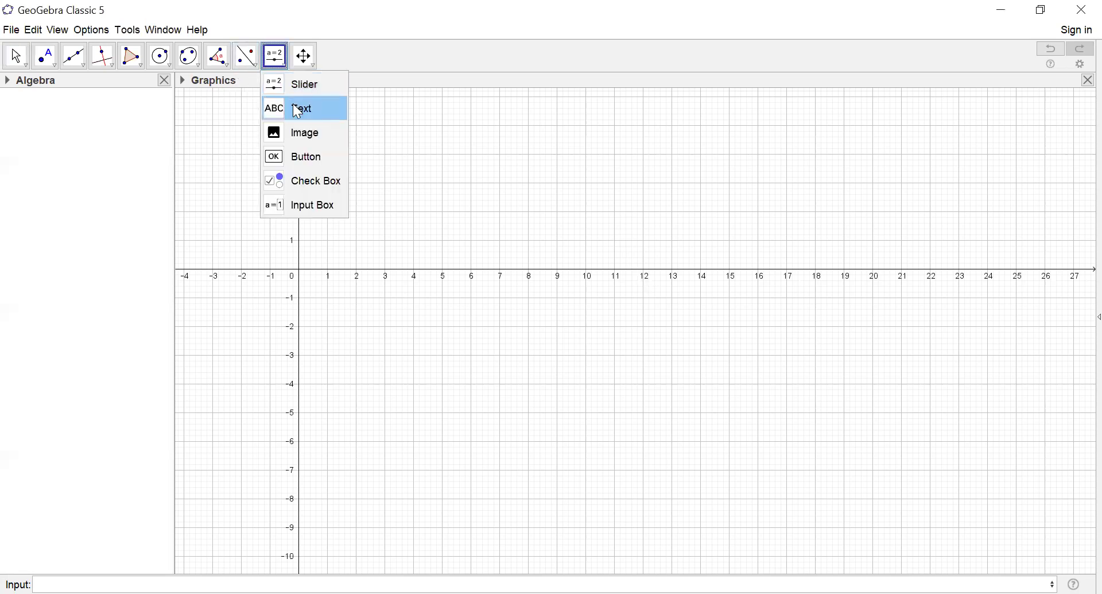
pyautogui.click(300, 108)
pyautogui.click(437, 143)
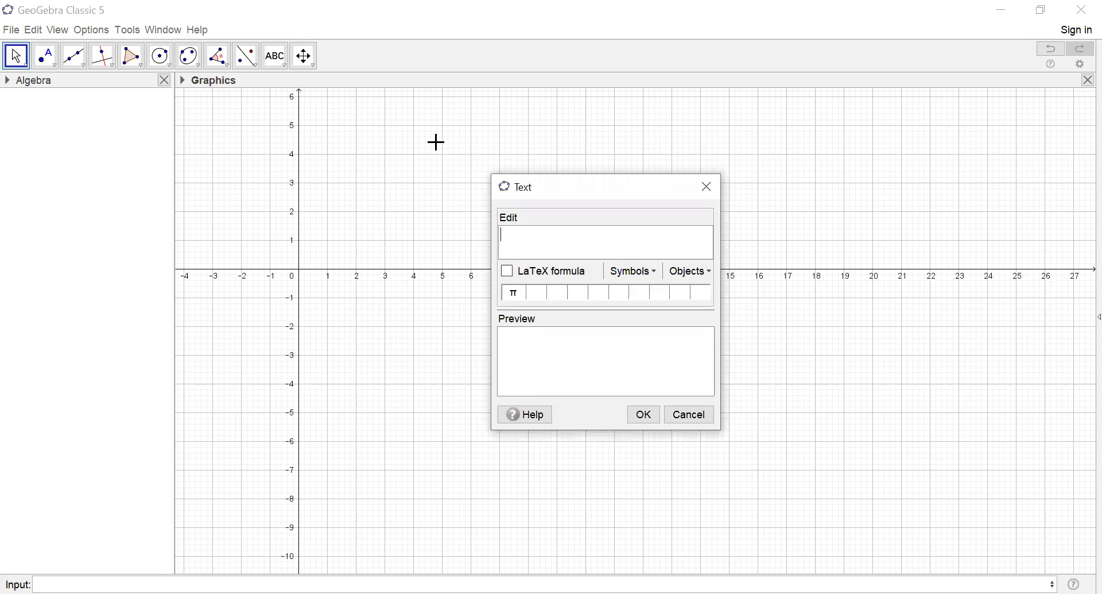
pyautogui.write('How to use a button in Ge')
pyautogui.press('BackSpace')
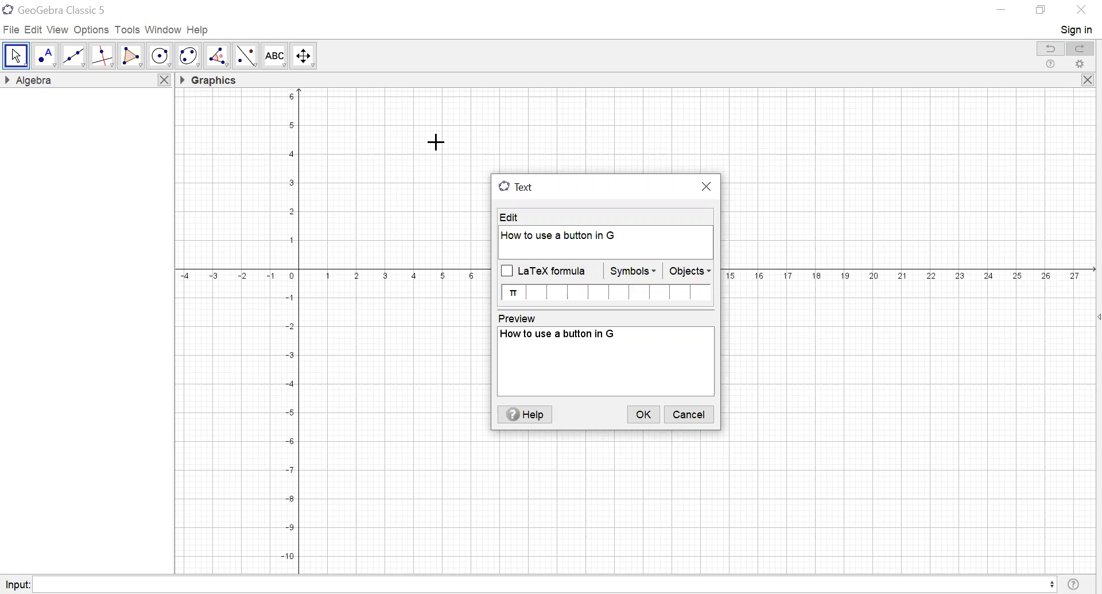
pyautogui.write('eoGebra')
pyautogui.write('?')
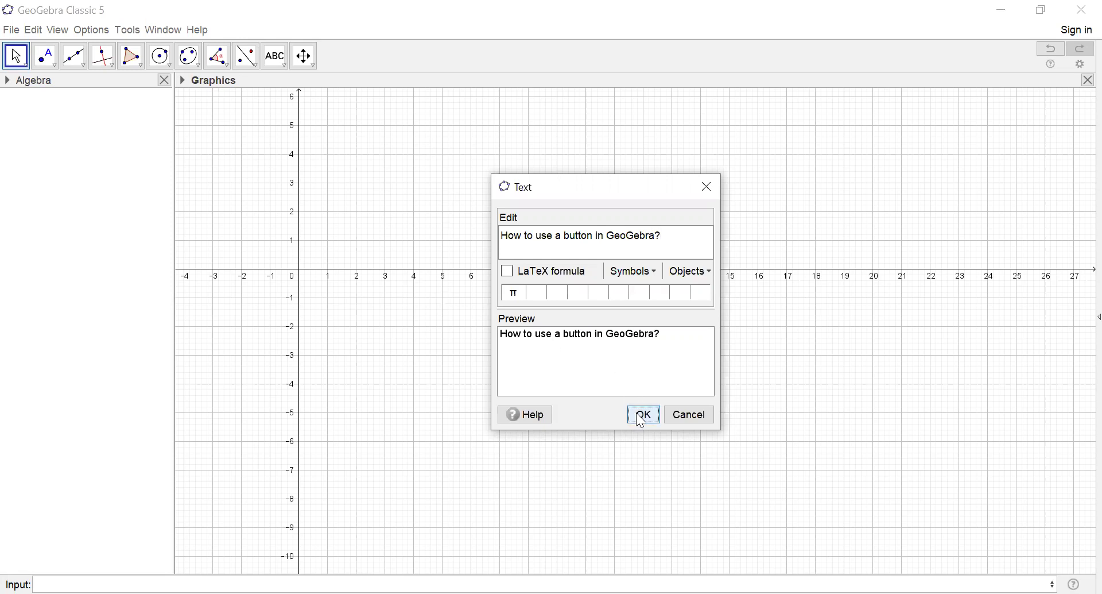
pyautogui.click(642, 416)
# Step: Hide the axes and place a button captioned 'New Problem' low on the canvas
pyautogui.rightClick(495, 220)
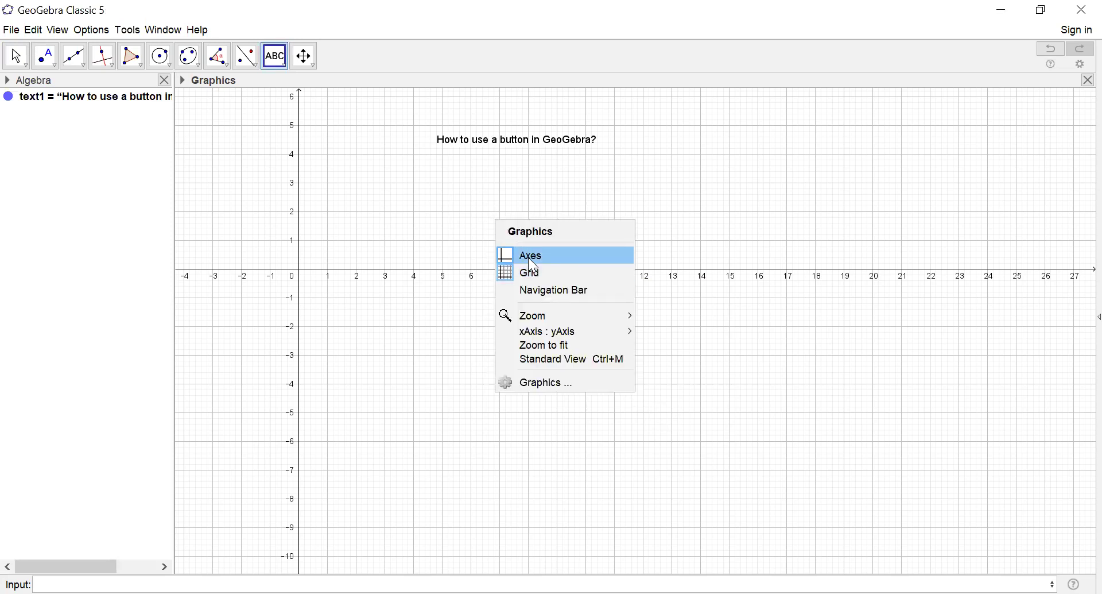
pyautogui.press('Escape')
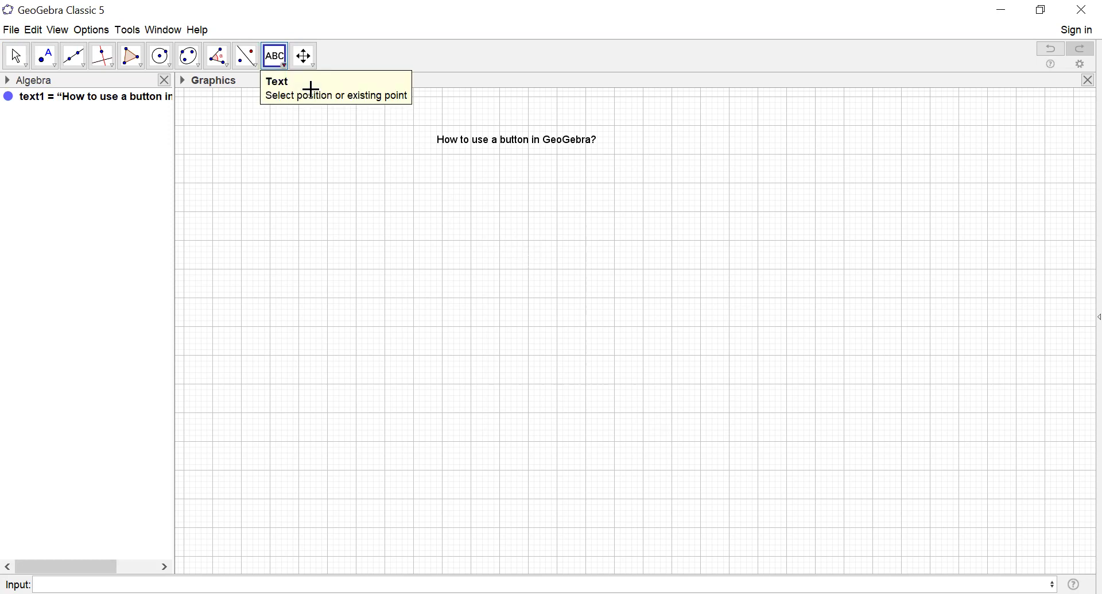
pyautogui.click(276, 57)
pyautogui.click(293, 159)
pyautogui.click(529, 474)
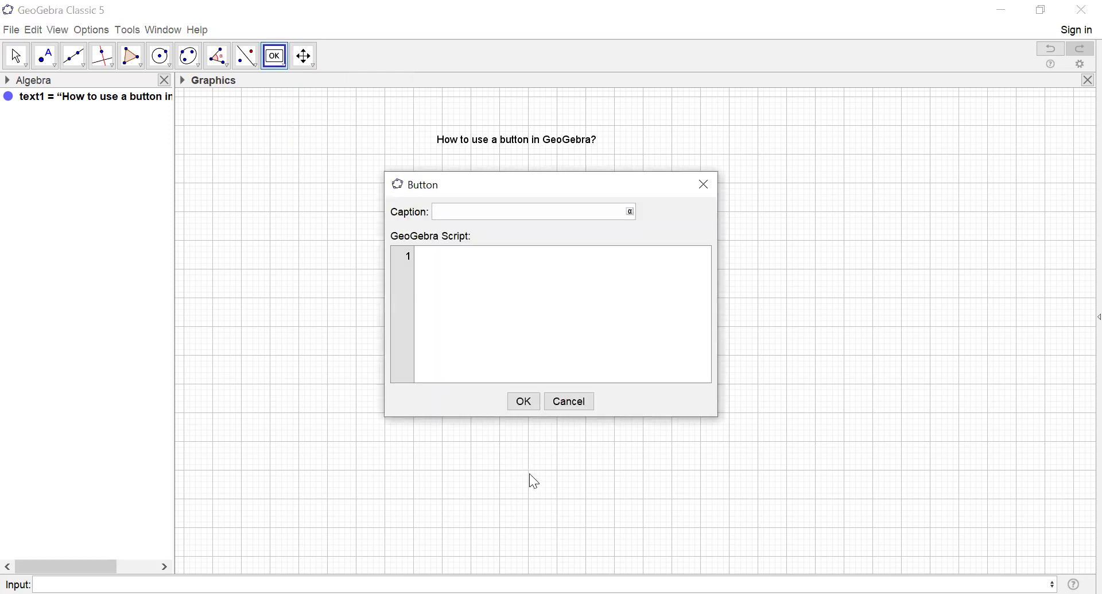
pyautogui.write('New')
pyautogui.write(' Problem')
pyautogui.click(531, 406)
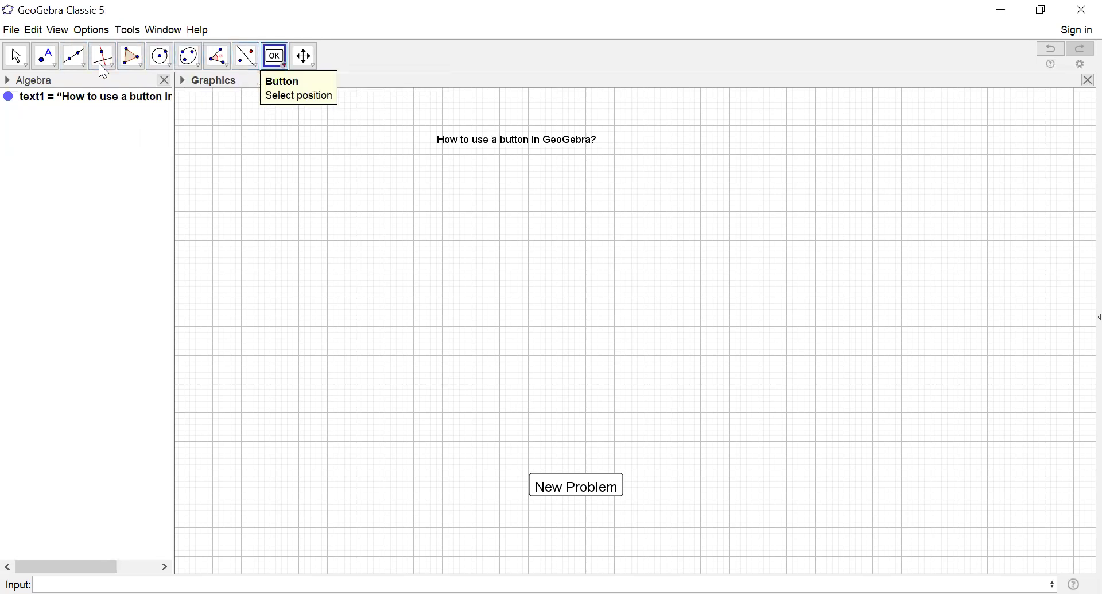
# Step: Create sliders a and b side by side, each ranging from 1 to 50
pyautogui.click(276, 56)
pyautogui.click(282, 79)
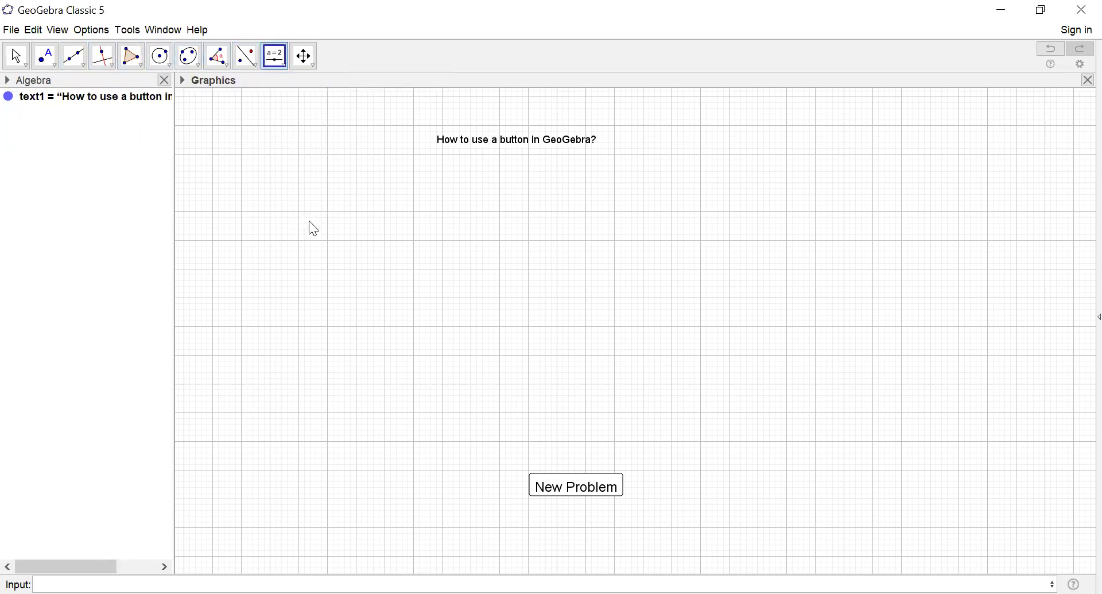
pyautogui.click(309, 221)
pyautogui.write('1')
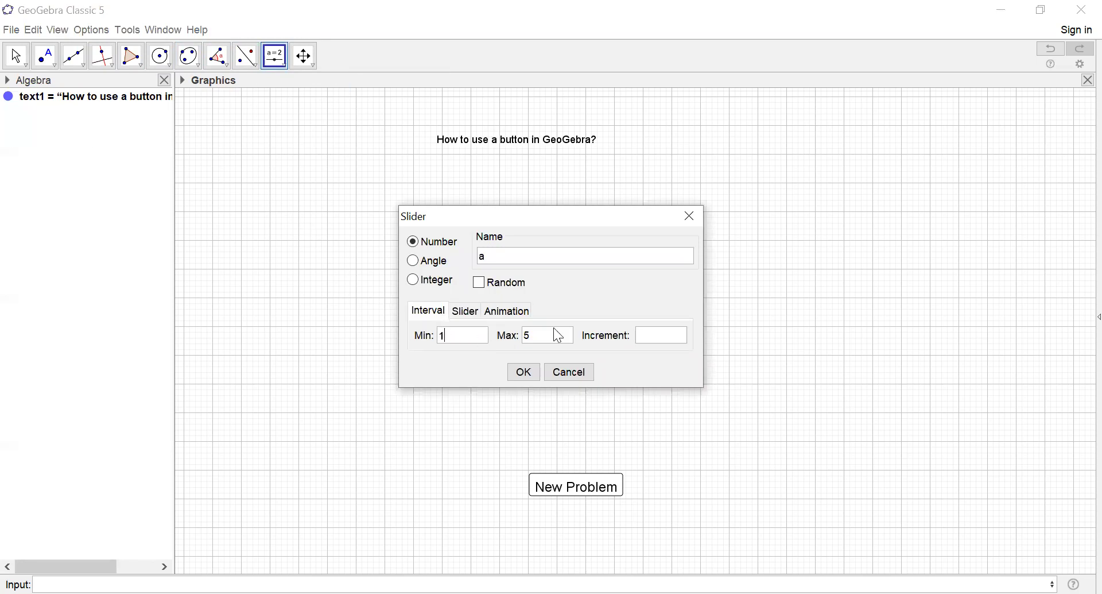
pyautogui.write('0')
pyautogui.write('1')
pyautogui.click(524, 372)
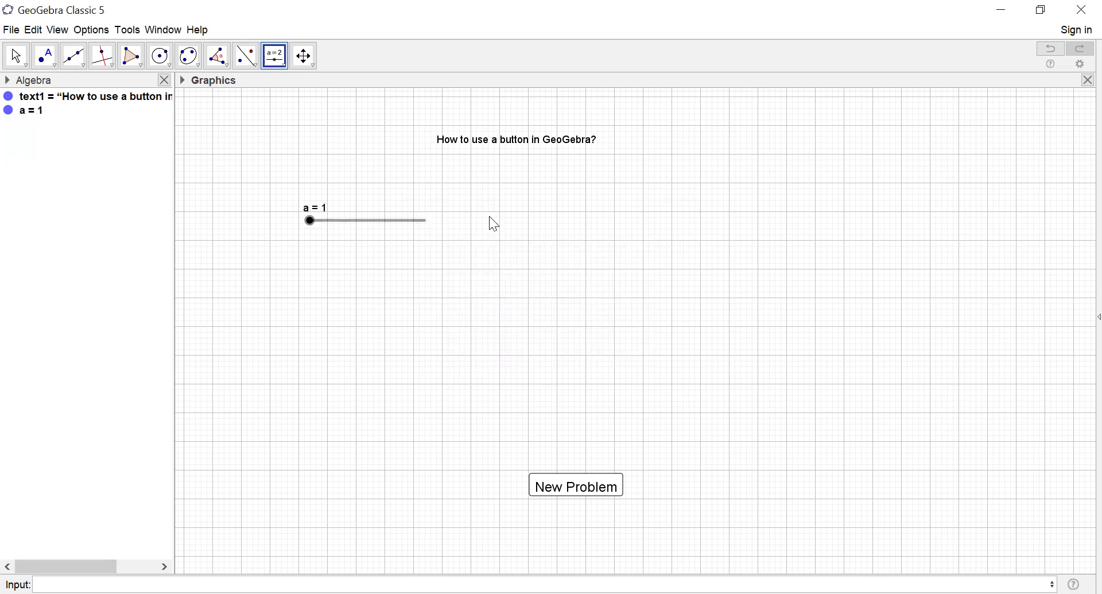
pyautogui.click(489, 217)
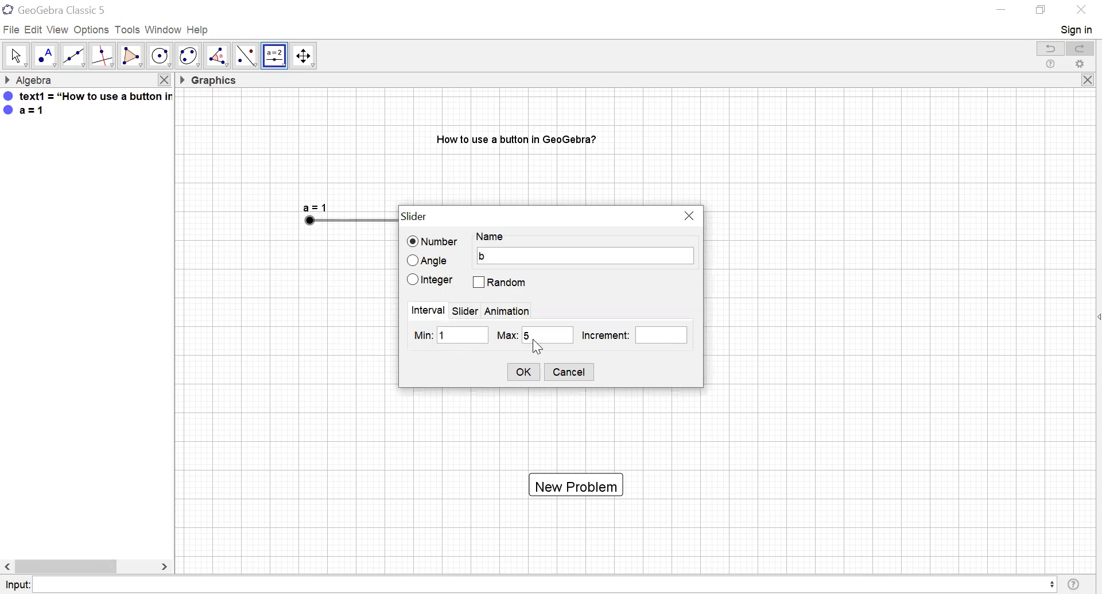
pyautogui.write('0')
pyautogui.click(522, 373)
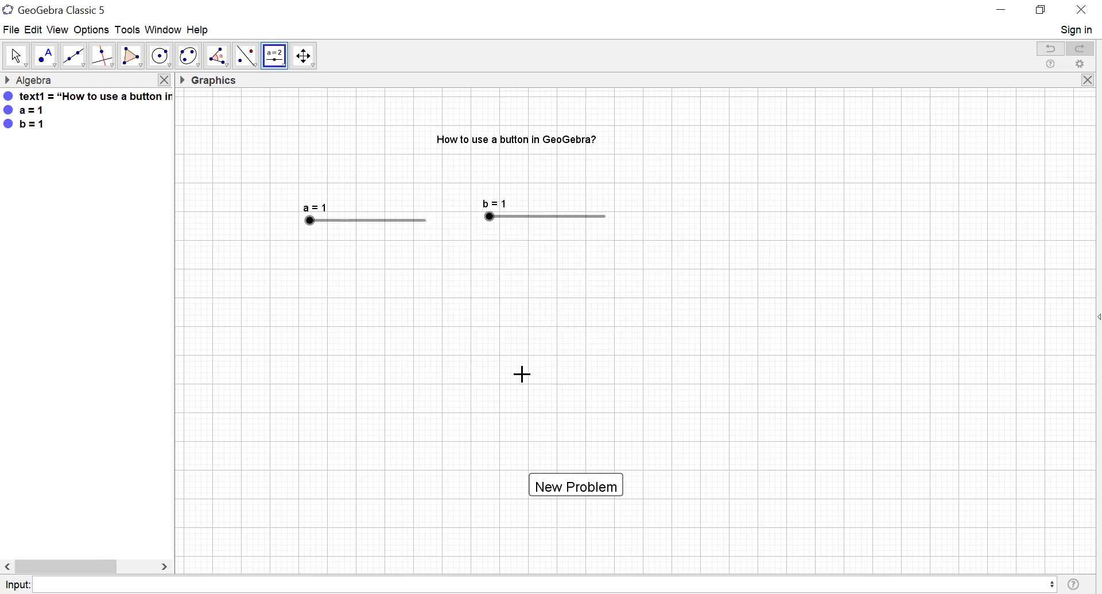
# Step: Start a new text entry below slider a
pyautogui.click(282, 64)
pyautogui.click(293, 108)
pyautogui.click(315, 283)
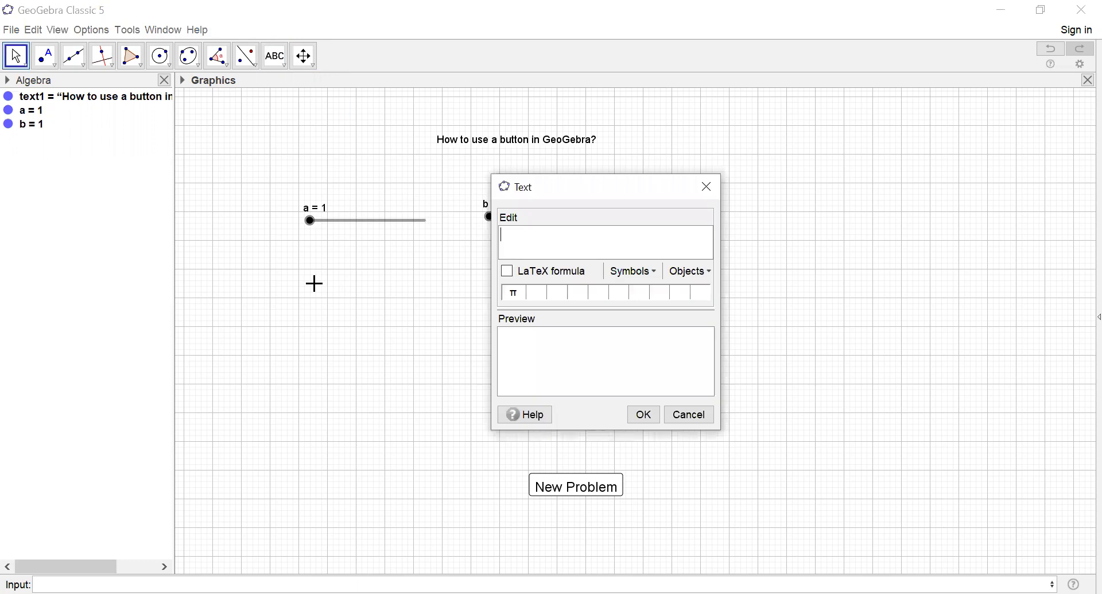
# Step: Build the dynamic text a + b = from live references to sliders a and b
pyautogui.click(443, 212)
pyautogui.write('+')
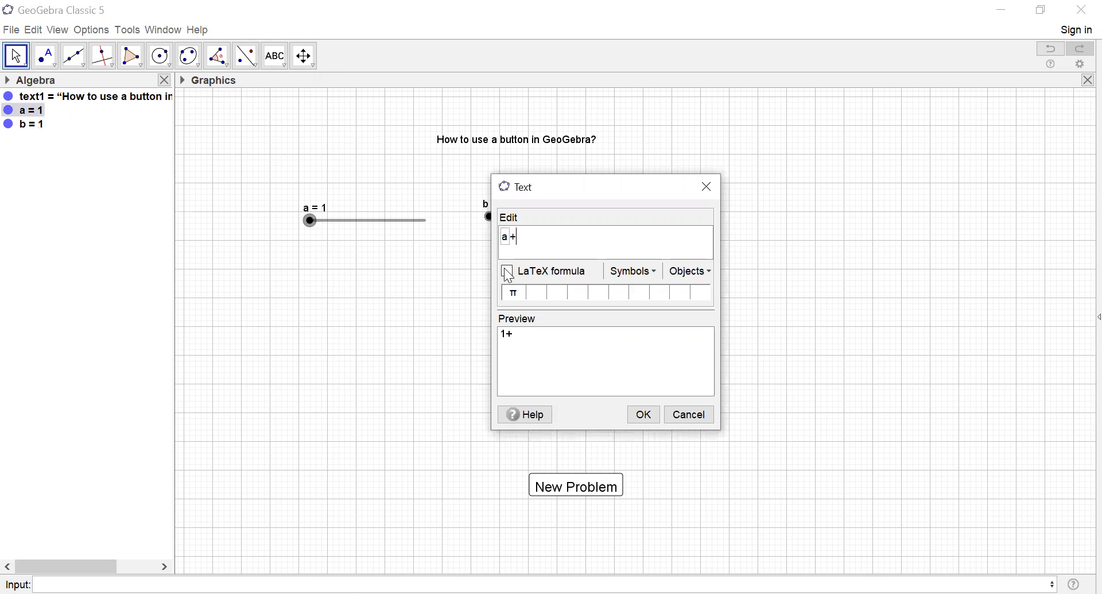
pyautogui.click(489, 216)
pyautogui.write('=')
pyautogui.click(643, 414)
# Step: Format the sum text as Large and Bold in its properties
pyautogui.rightClick(333, 281)
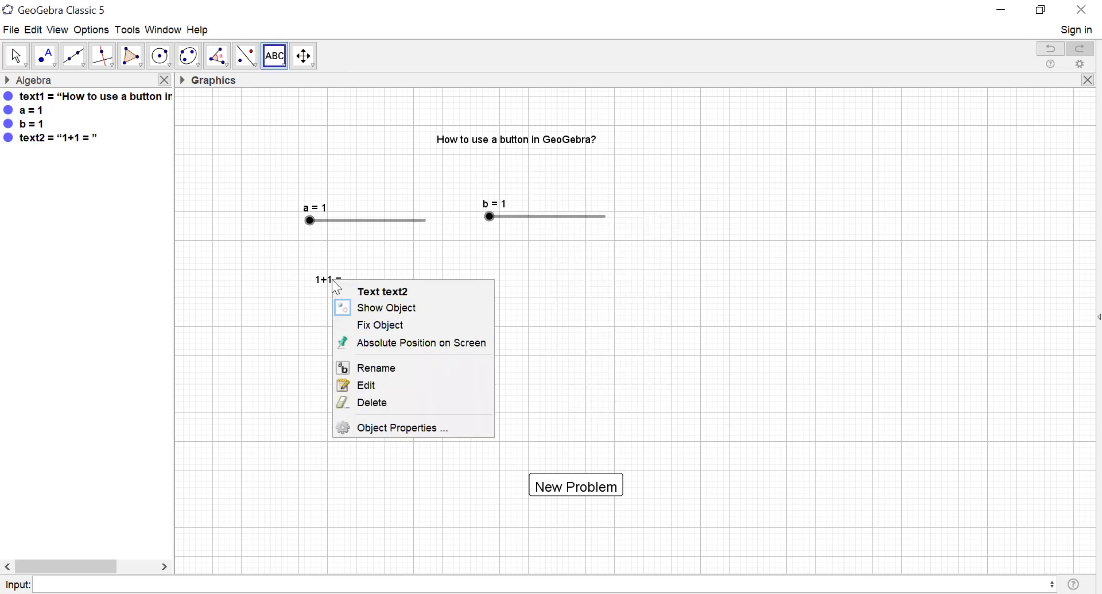
pyautogui.click(360, 431)
pyautogui.click(958, 121)
pyautogui.click(1024, 155)
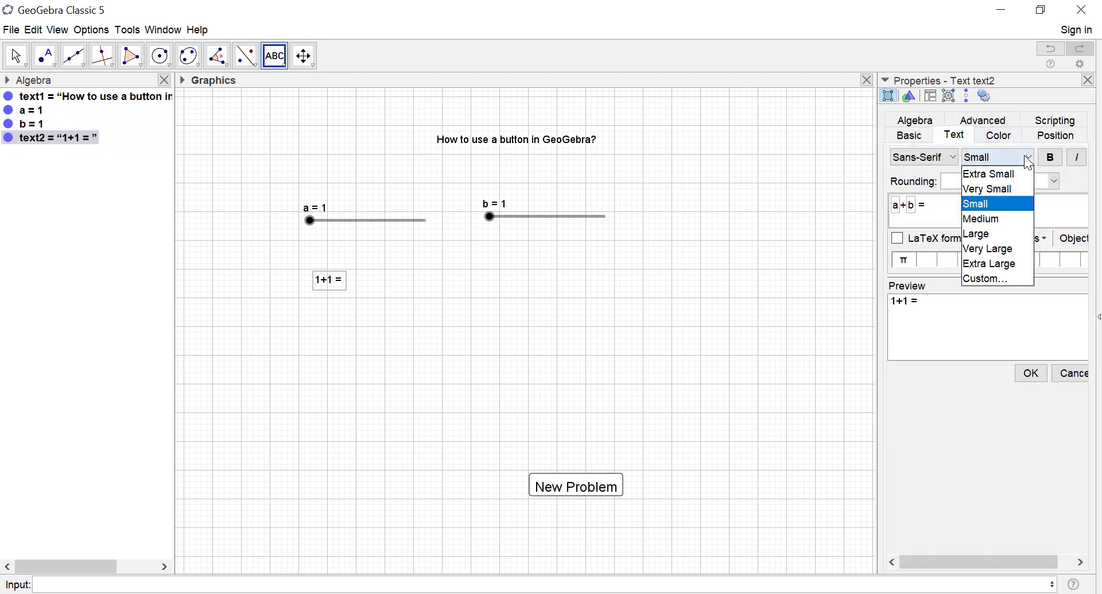
pyautogui.click(983, 234)
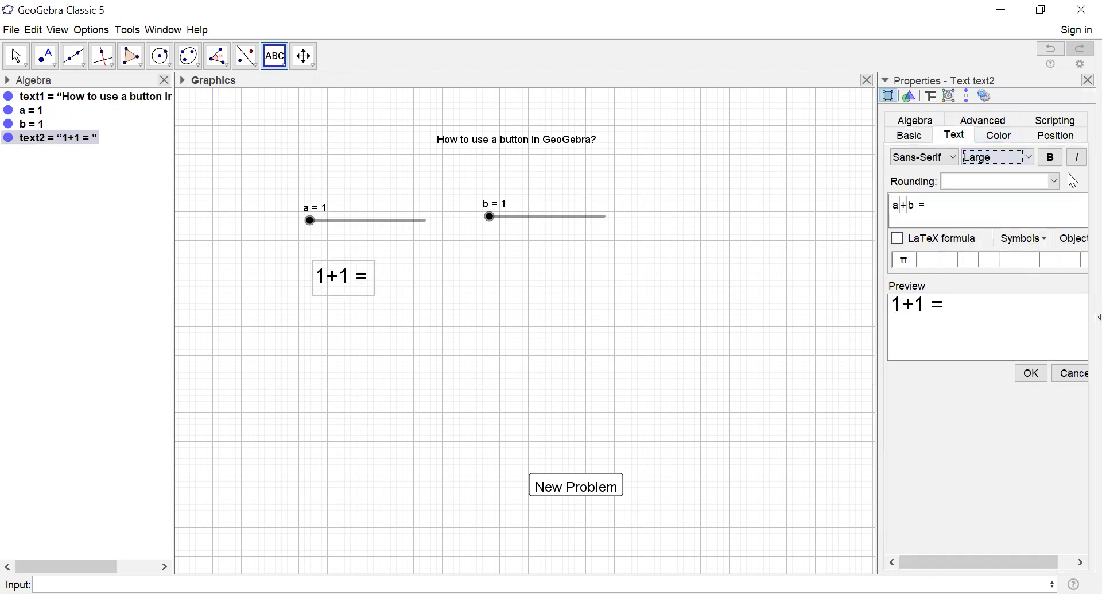
pyautogui.click(1052, 158)
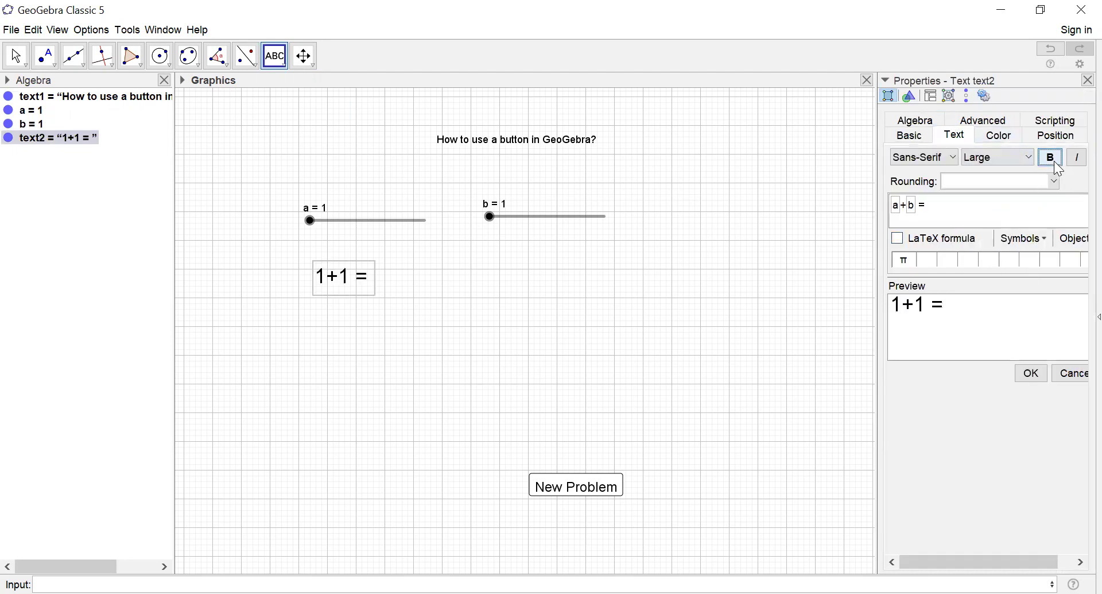
pyautogui.click(1090, 81)
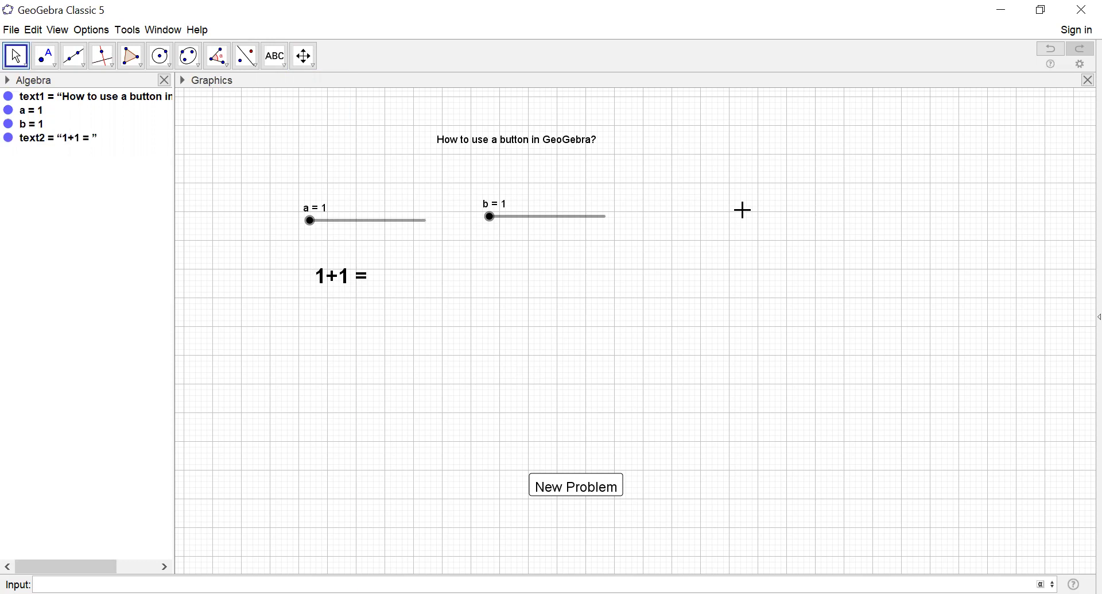
# Step: Adjust the sliders to a = 1 and b = 3 so the text shows '1+3 ='
pyautogui.moveTo(492, 219); pyautogui.dragTo(590, 230)
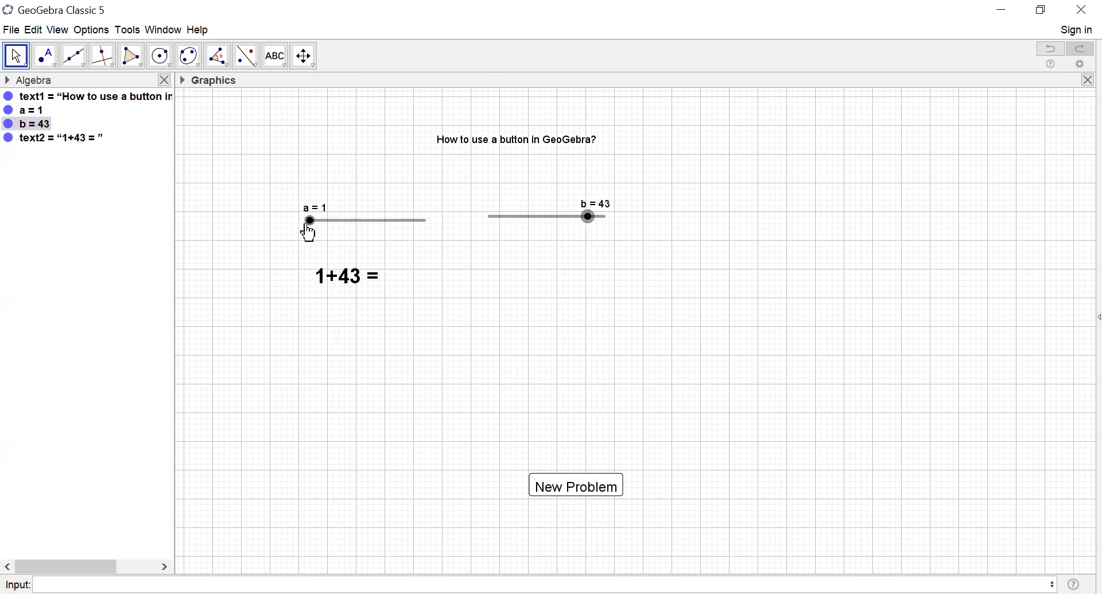
pyautogui.moveTo(309, 232)
pyautogui.mouseDown()
pyautogui.moveTo(396, 236)
pyautogui.moveTo(310, 229)
pyautogui.mouseUp()
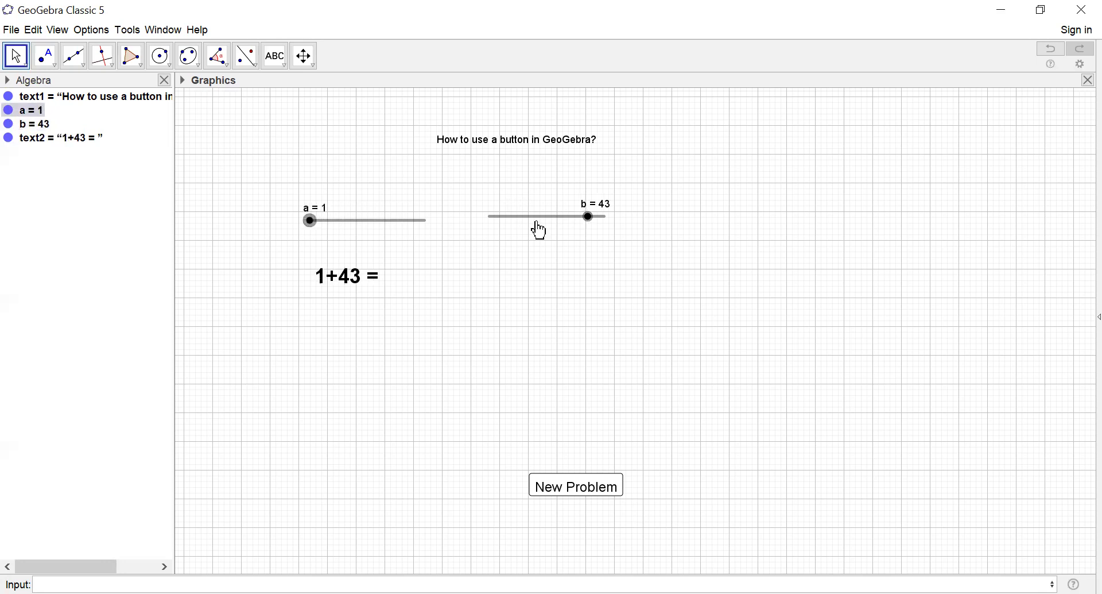
pyautogui.moveTo(591, 219)
pyautogui.mouseDown()
pyautogui.moveTo(508, 224)
pyautogui.moveTo(495, 248)
pyautogui.mouseUp()
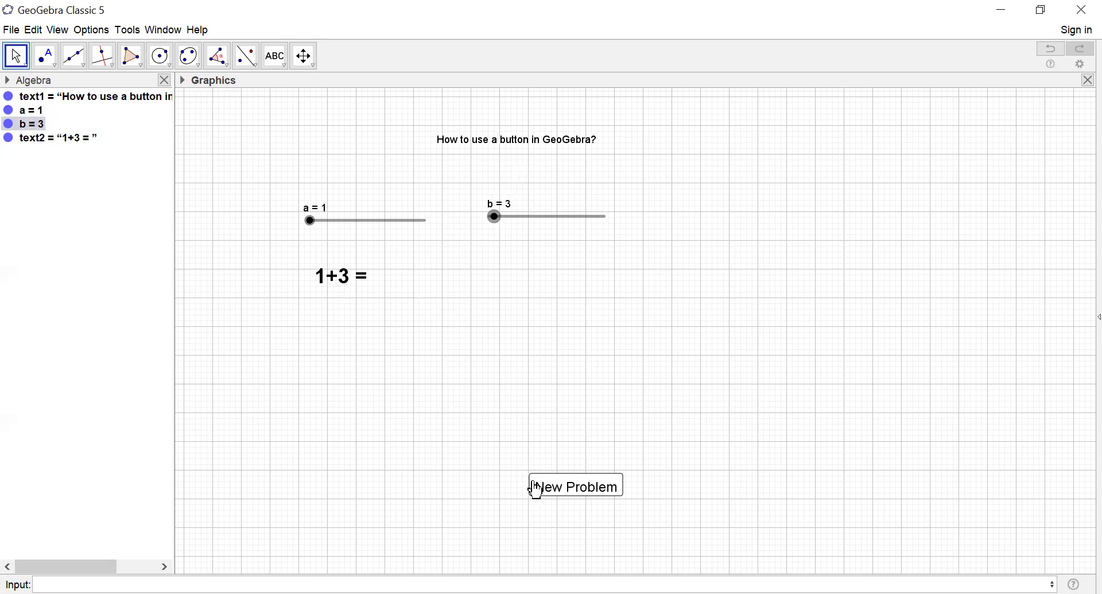
# Step: Give the New Problem button the On Click script SetValue[a,RandomBetween[1,50]]
pyautogui.rightClick(572, 493)
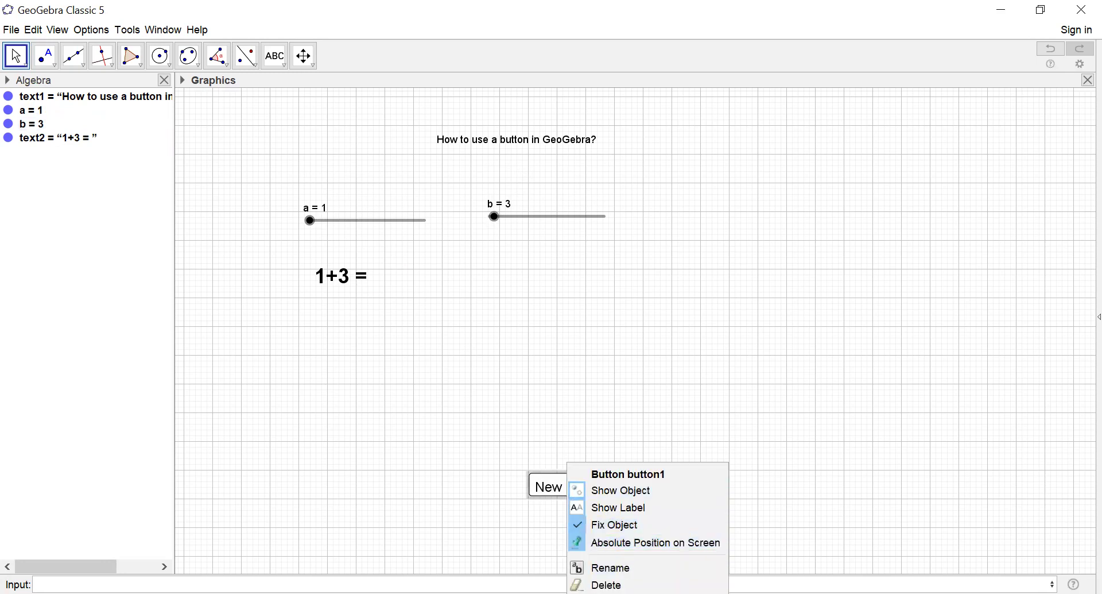
pyautogui.click(603, 592)
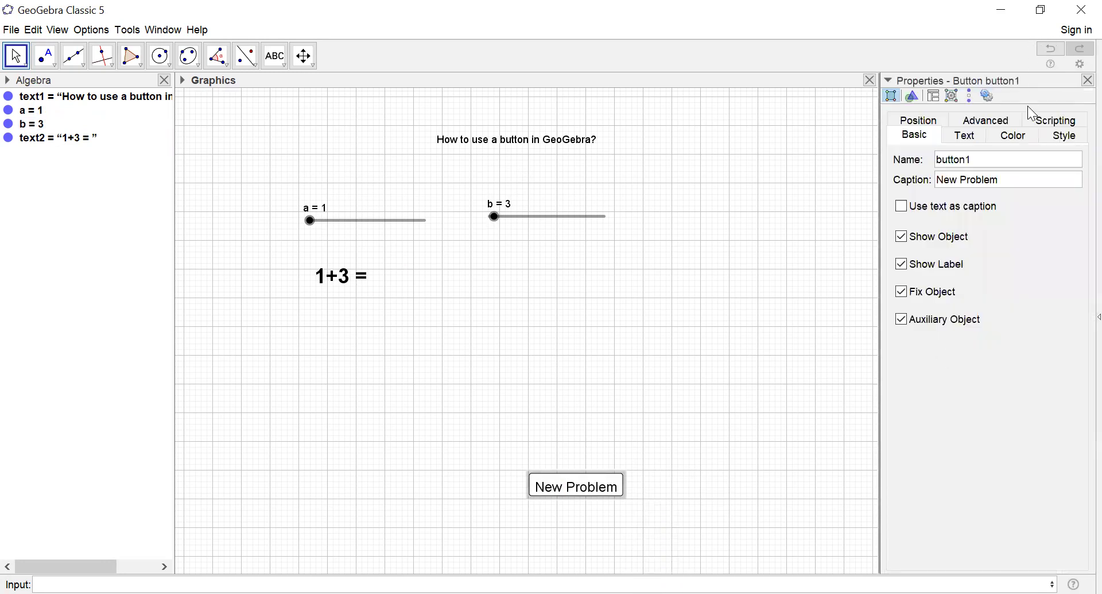
pyautogui.click(1049, 131)
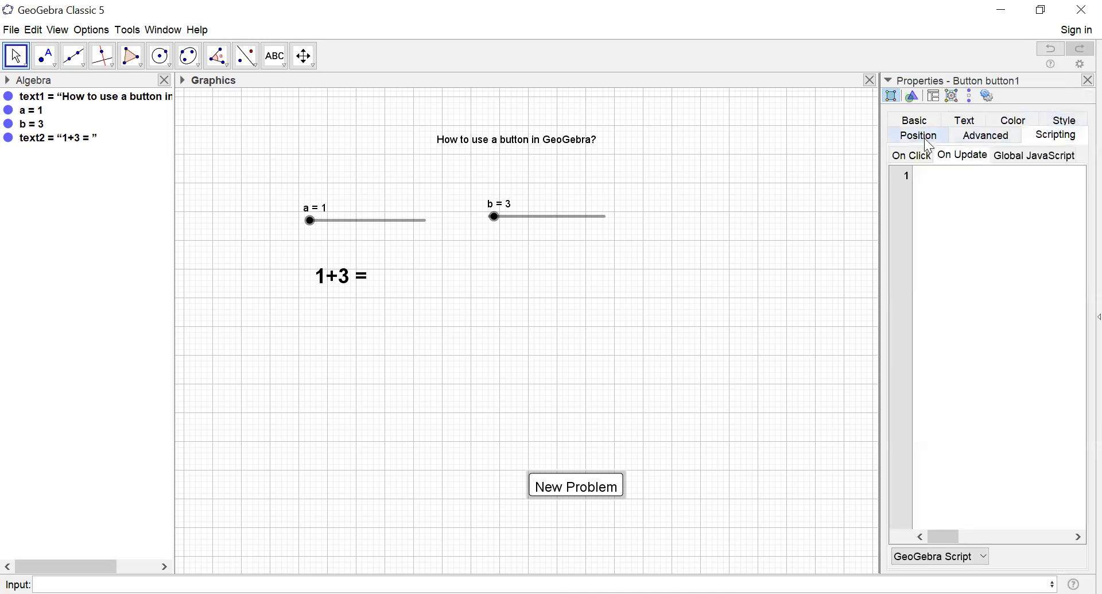
pyautogui.click(912, 155)
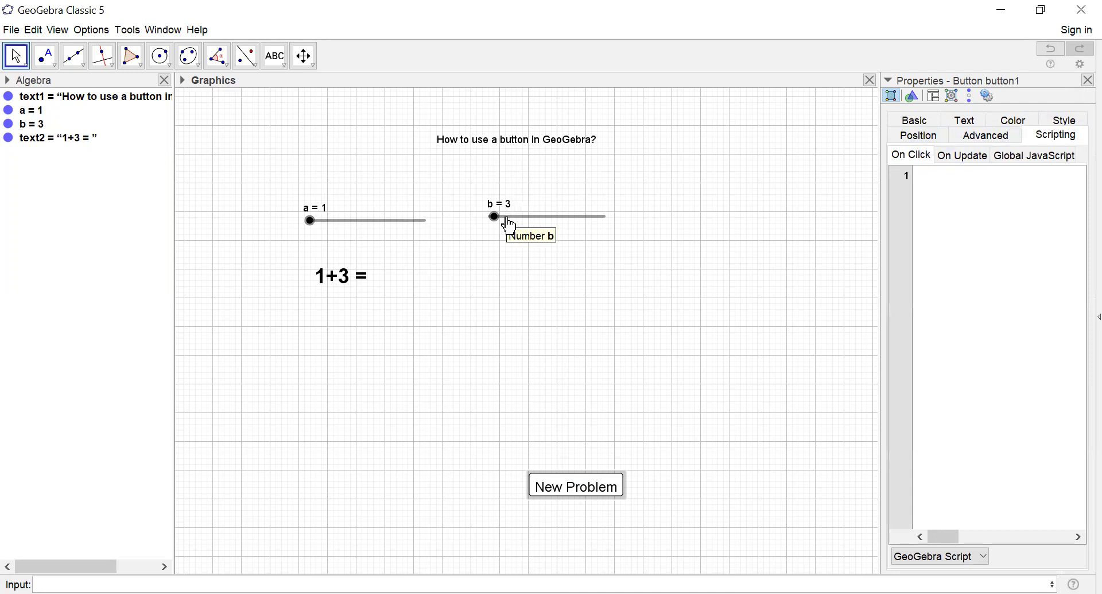
pyautogui.write('Set')
pyautogui.write('Value[a,')
pyautogui.write('[Random')
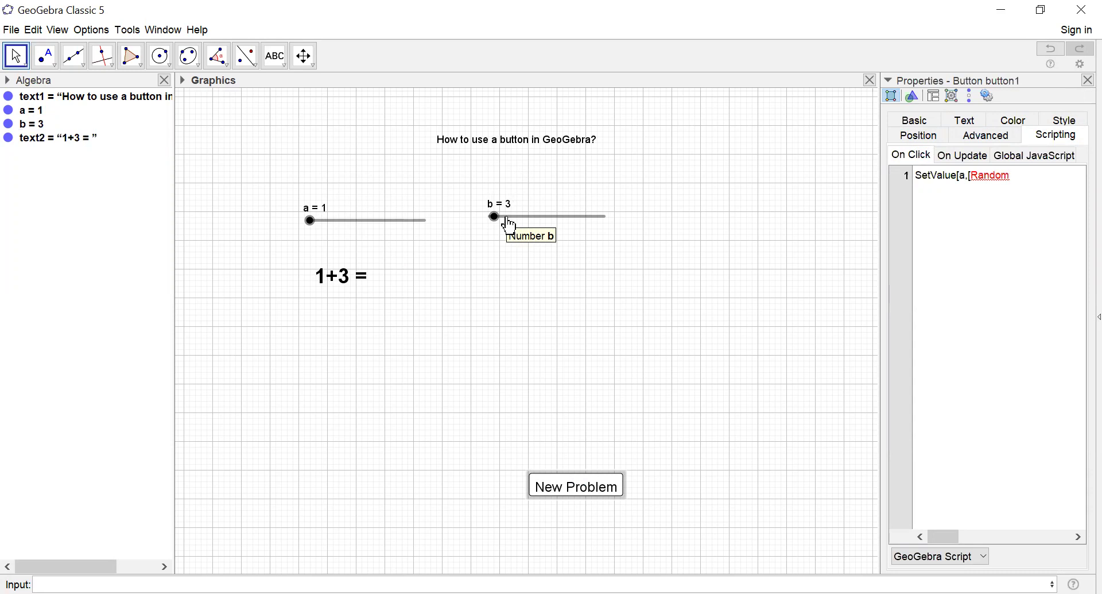
pyautogui.write('Between')
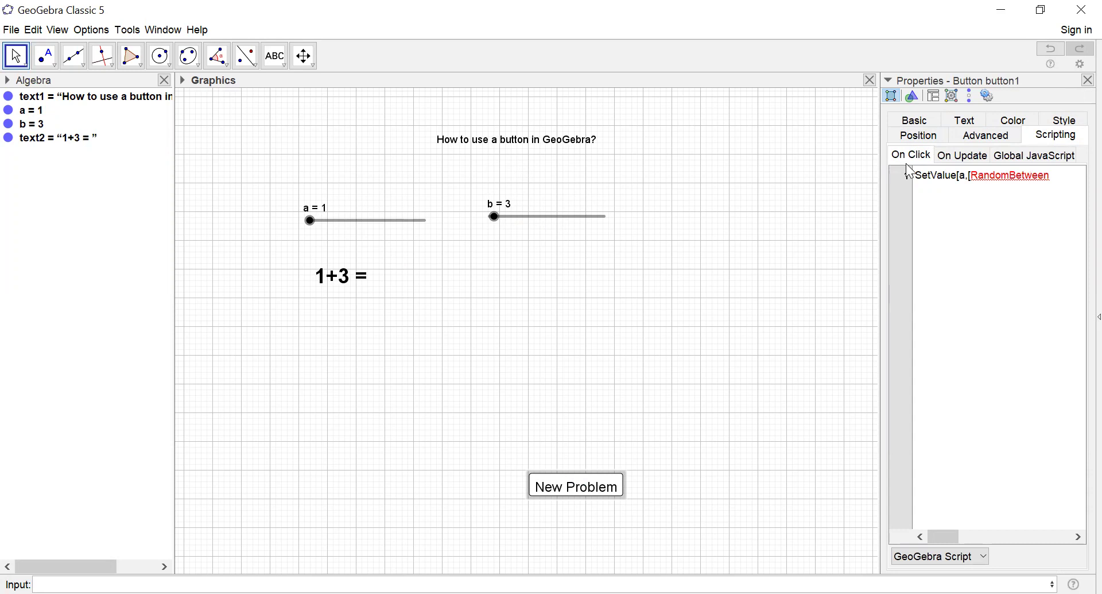
pyautogui.click(970, 177)
pyautogui.press('BackSpace')
pyautogui.click(1054, 178)
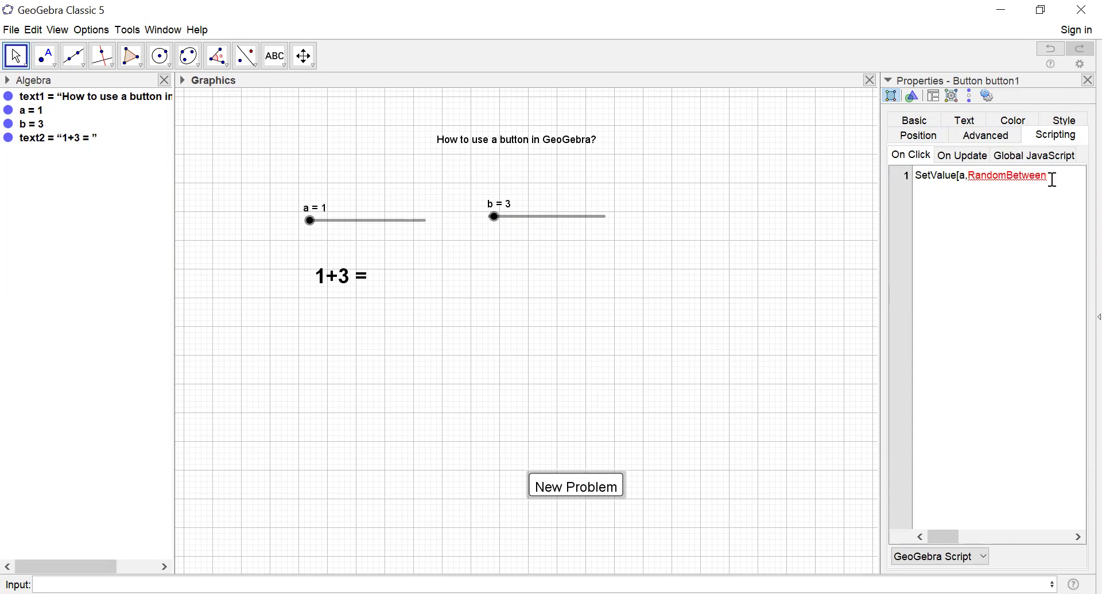
pyautogui.write('[')
pyautogui.write('1,50]]')
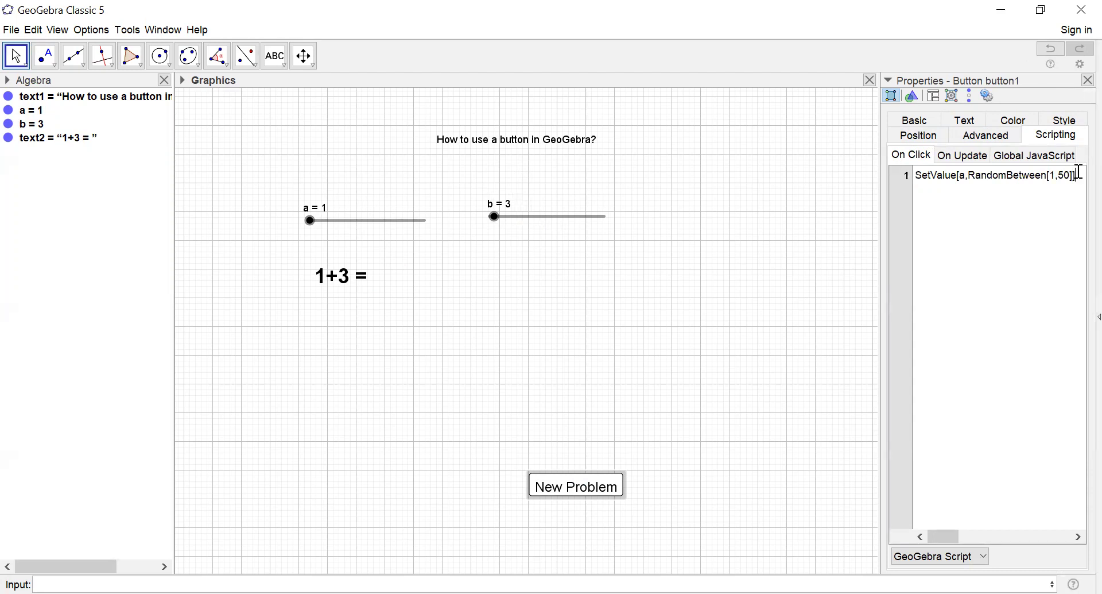
# Step: Add a second script line SetValue[b,RandomBetween[1,50]] by copying the first
pyautogui.hotkey('ctrl', 'a')
pyautogui.hotkey('ctrl', 'c')
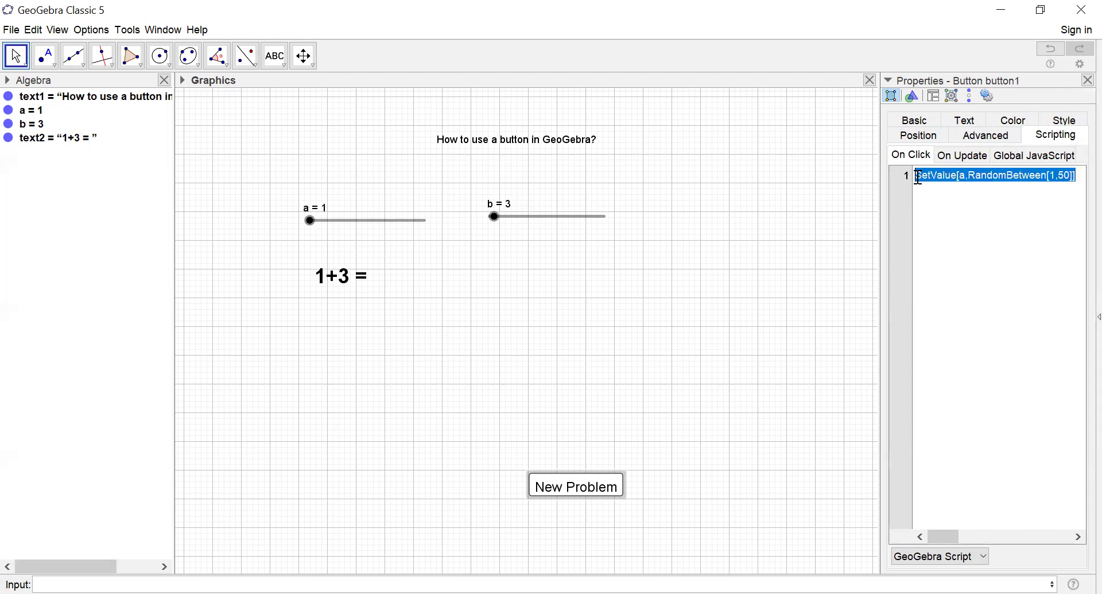
pyautogui.click(926, 191)
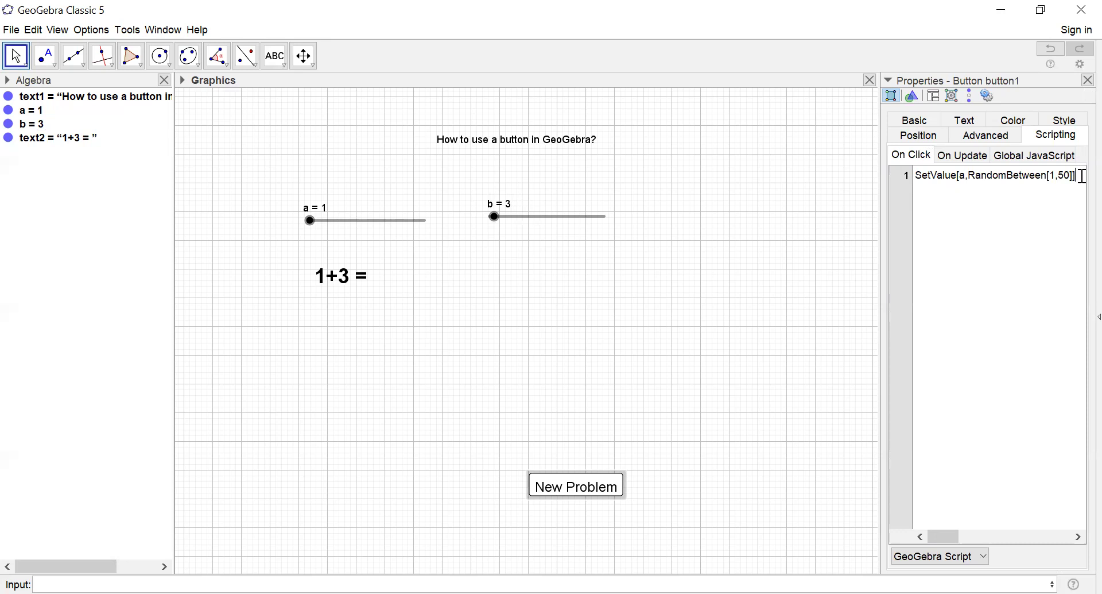
pyautogui.press('Return')
pyautogui.hotkey('ctrl', 'v')
pyautogui.click(967, 190)
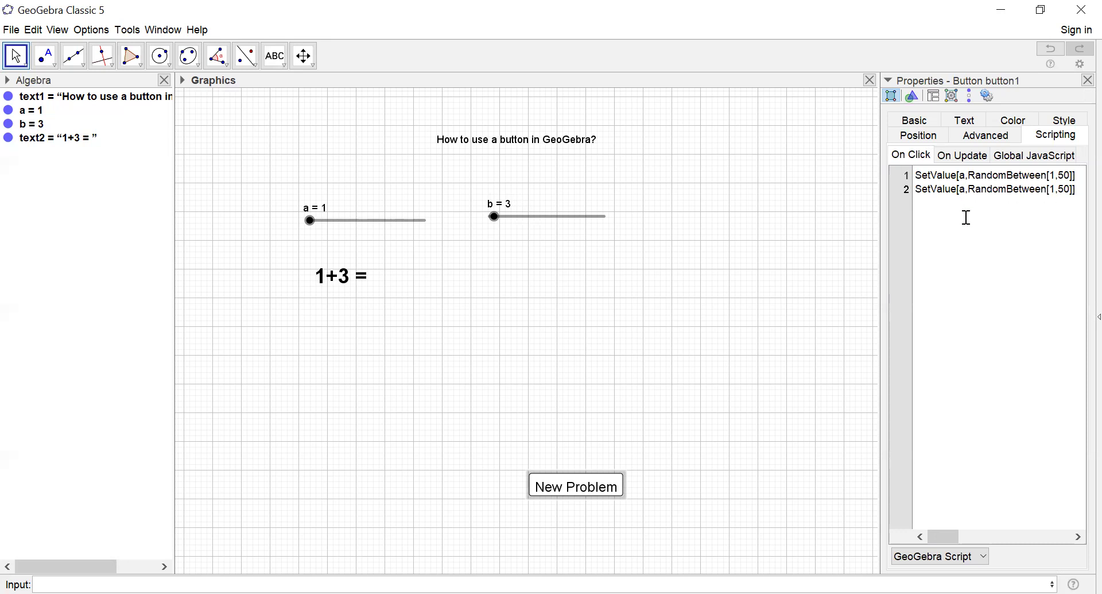
pyautogui.press('BackSpace')
pyautogui.write('b')
# Step: Close the properties and run New Problem five times, ending at '43+2 ='
pyautogui.click(1088, 81)
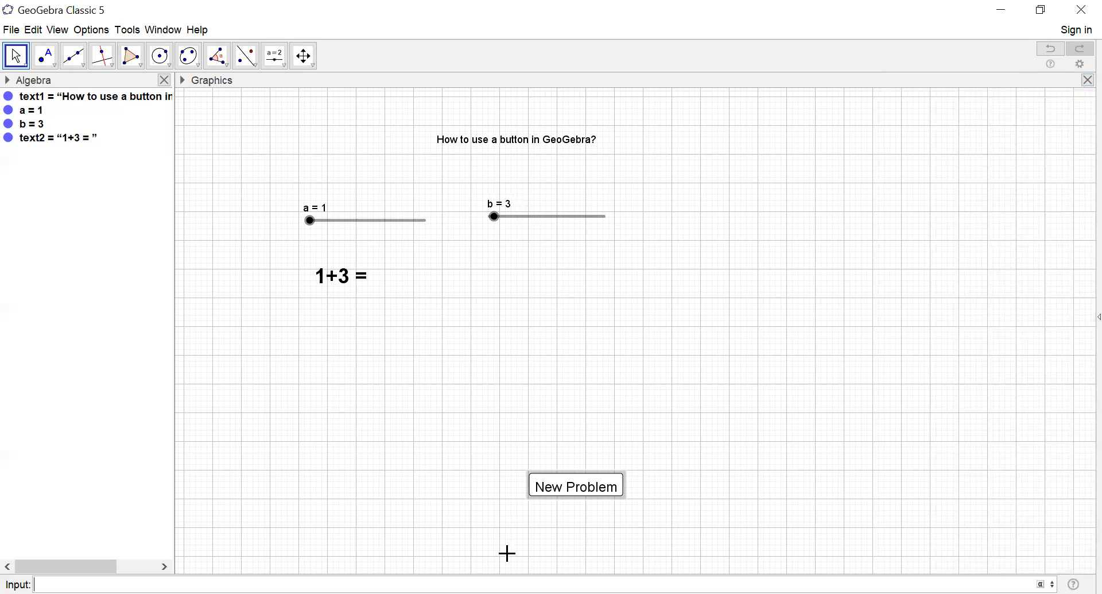
pyautogui.click(571, 488)
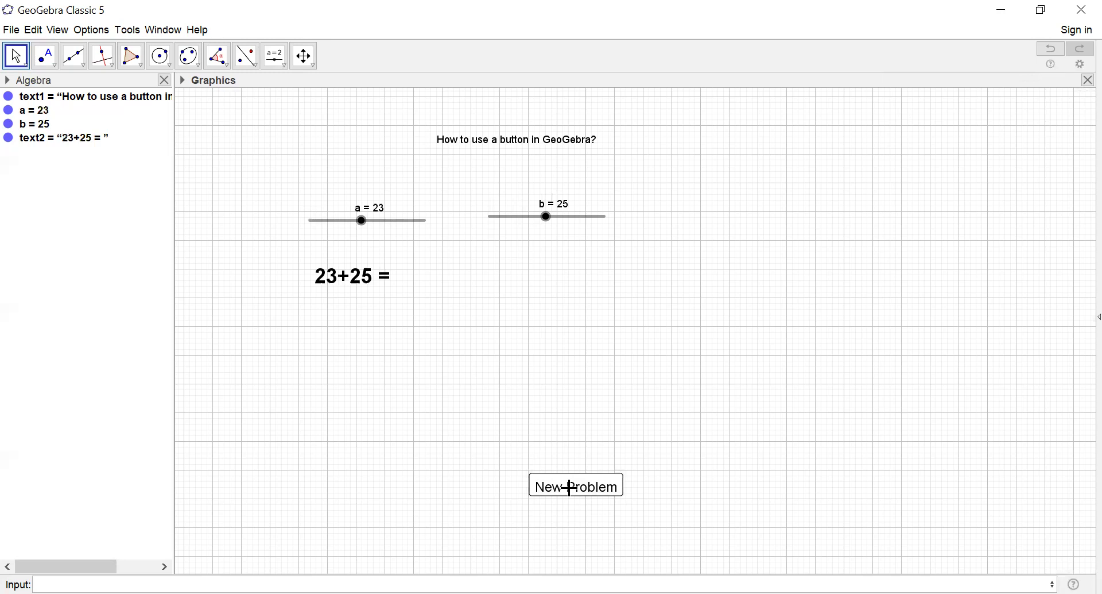
pyautogui.click(570, 487)
pyautogui.click(561, 488)
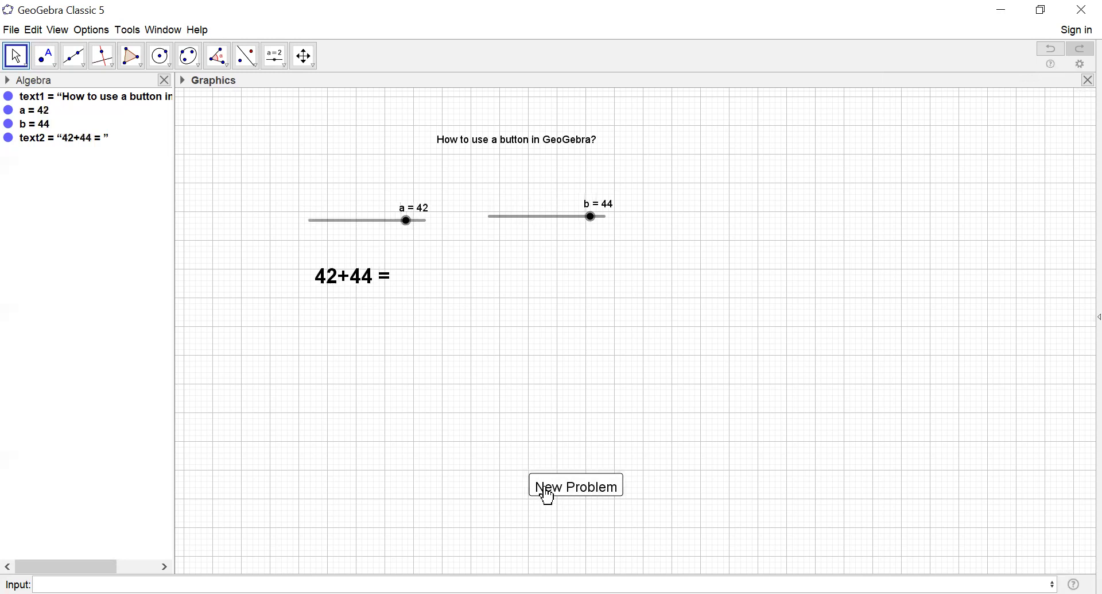
pyautogui.click(545, 489)
pyautogui.click(546, 487)
# Step: Hide sliders a and b, then test New Problem, which now shows '49+22 ='
pyautogui.rightClick(378, 219)
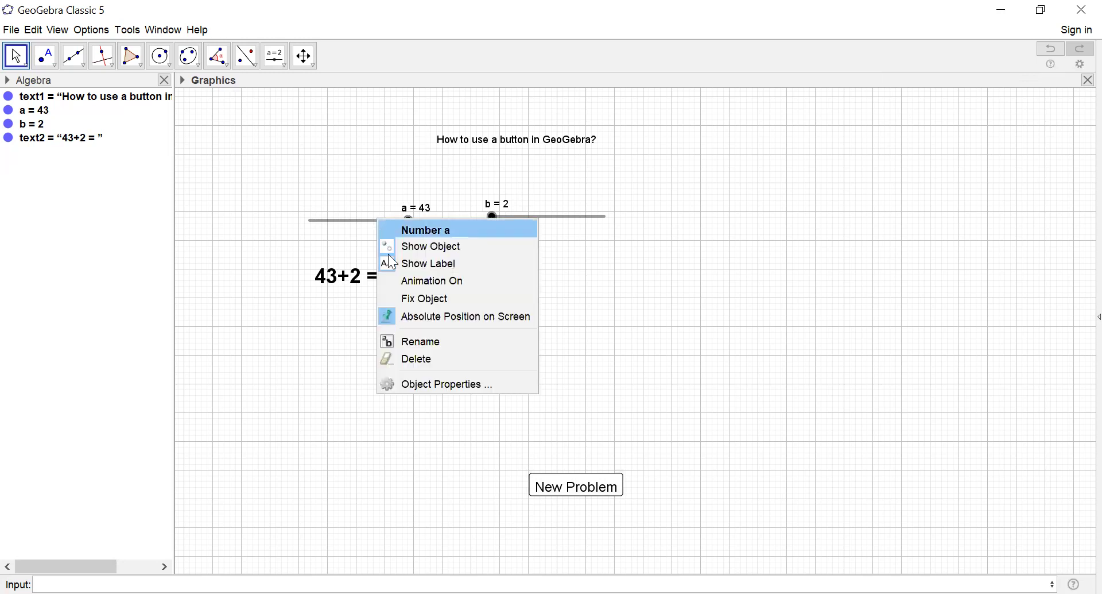
pyautogui.click(414, 248)
pyautogui.rightClick(534, 216)
pyautogui.click(572, 246)
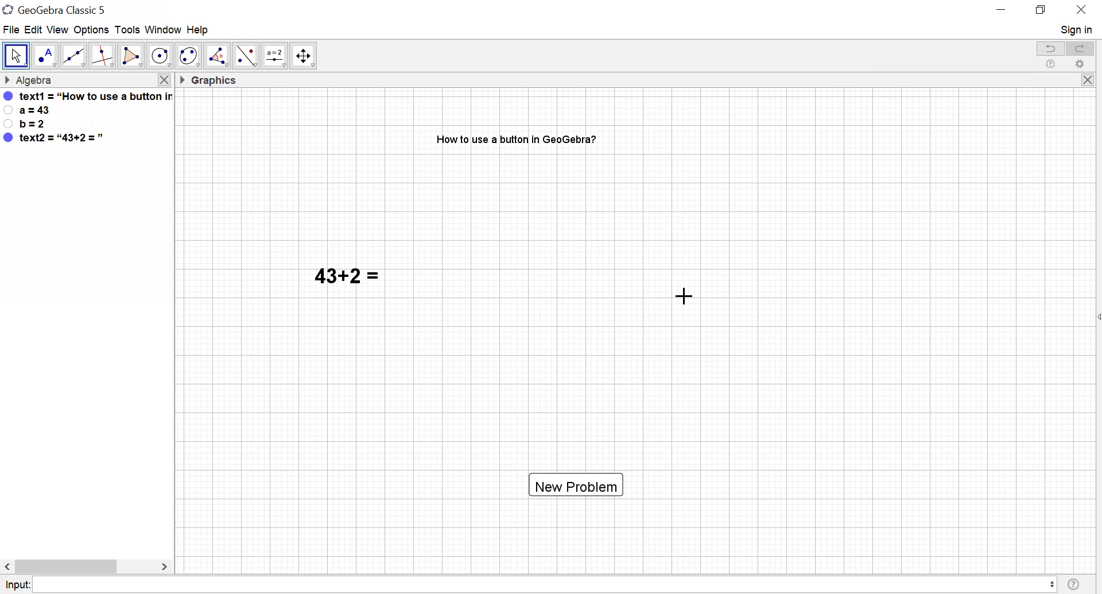
pyautogui.click(577, 482)
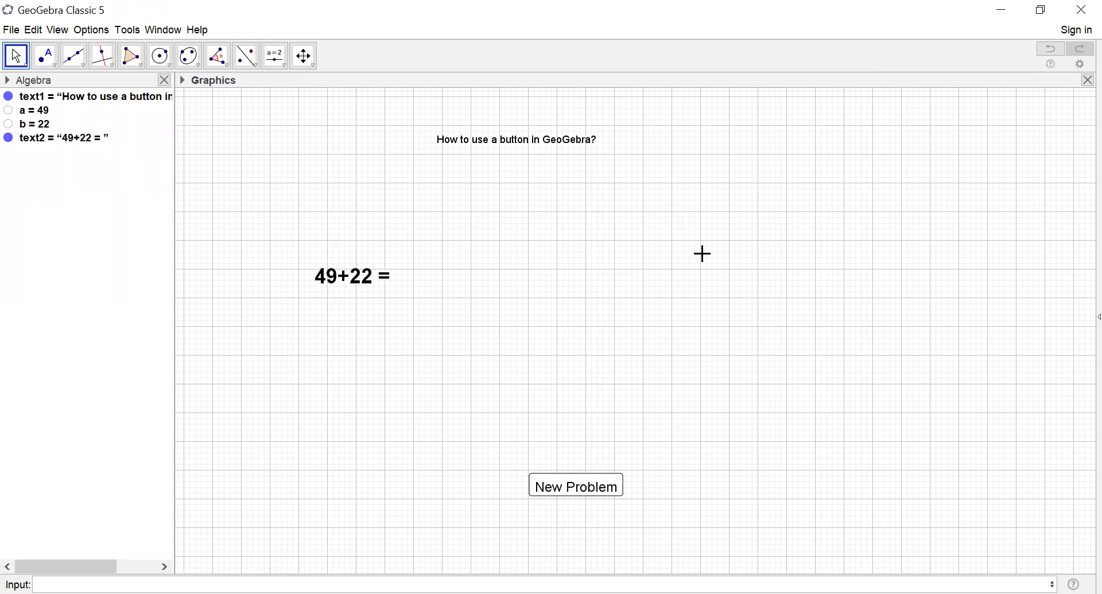